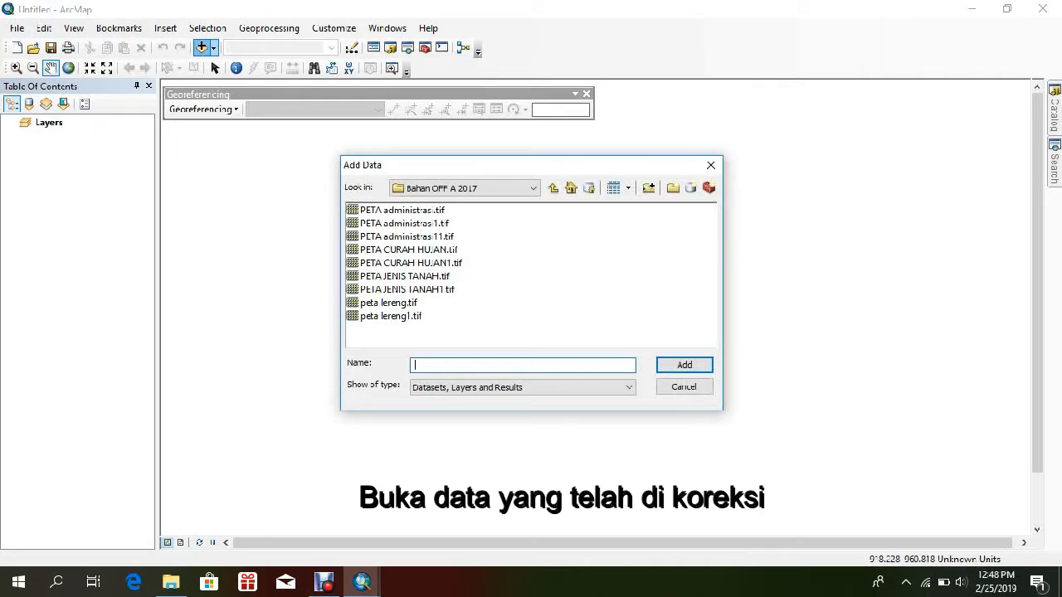
# - Add the raster PETA administrasi1.tif from the Bahan OFF A 2017 folder inside Bahan 2 to the map
pyautogui.click(531, 188)
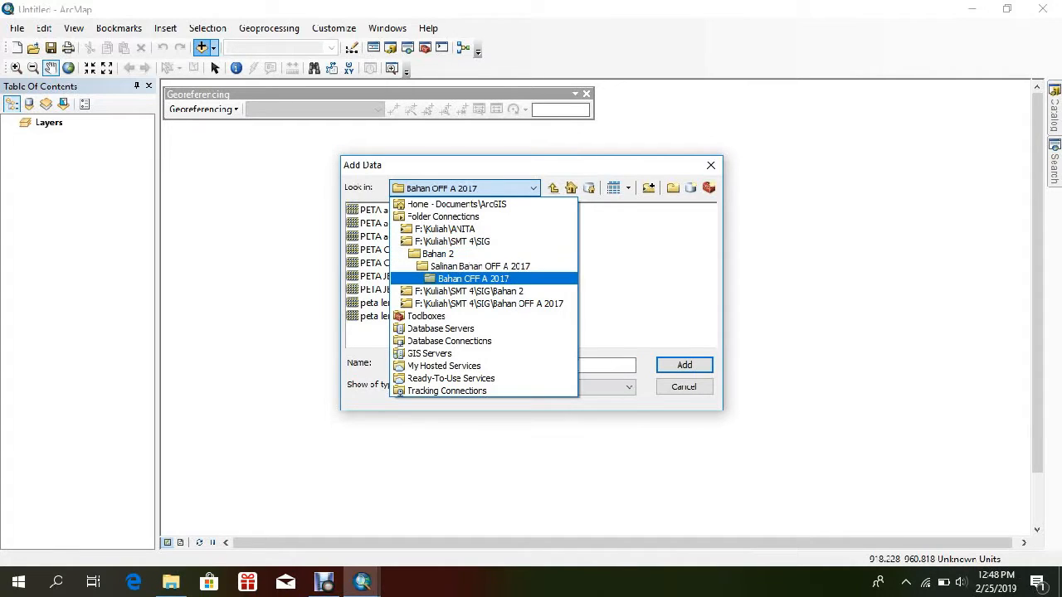
pyautogui.click(438, 254)
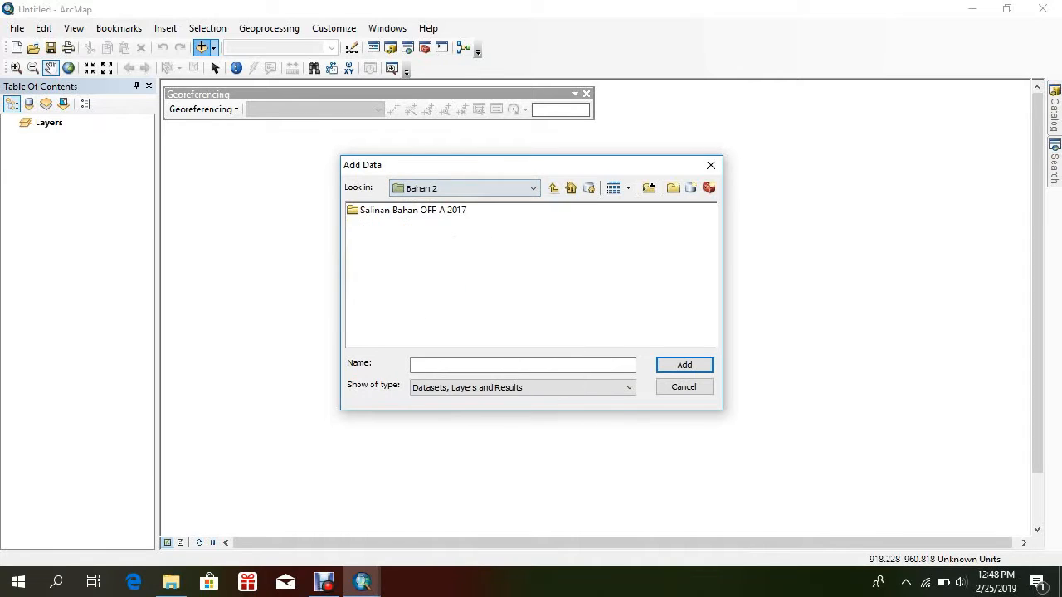
pyautogui.doubleClick(413, 210)
pyautogui.click(396, 210)
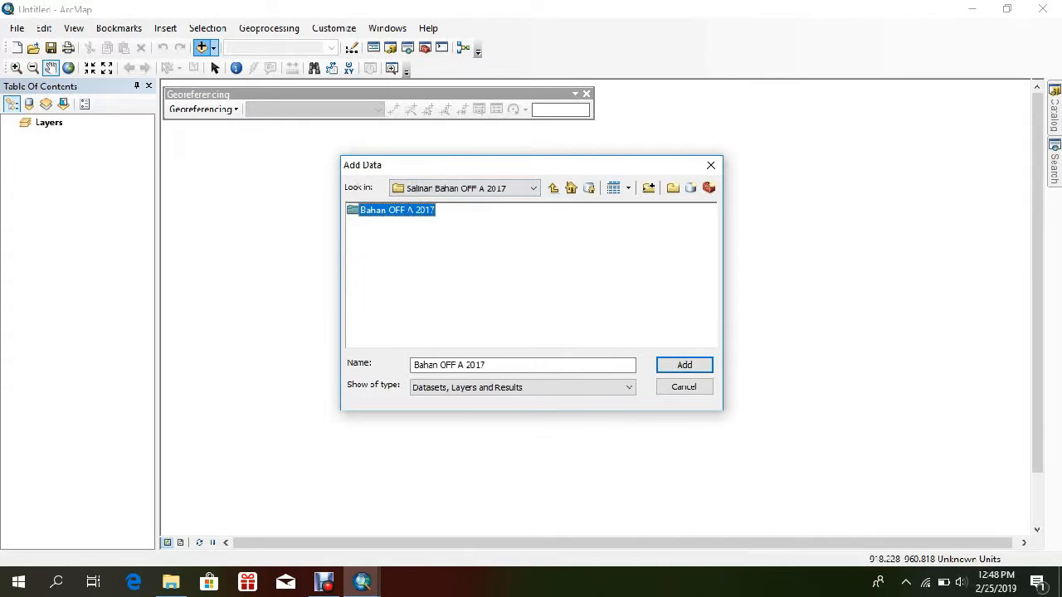
pyautogui.press('Return')
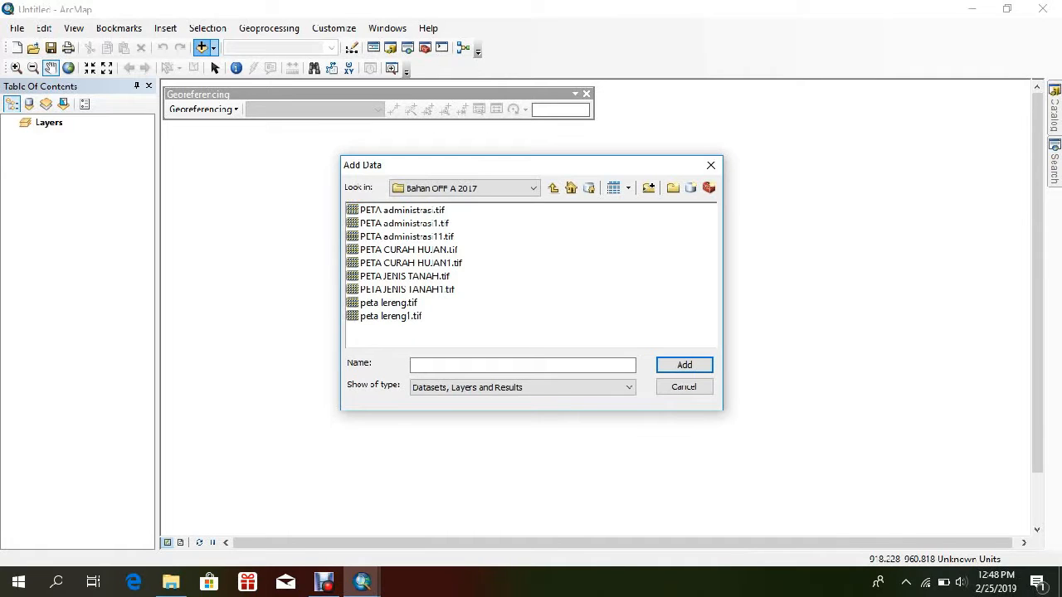
pyautogui.click(405, 223)
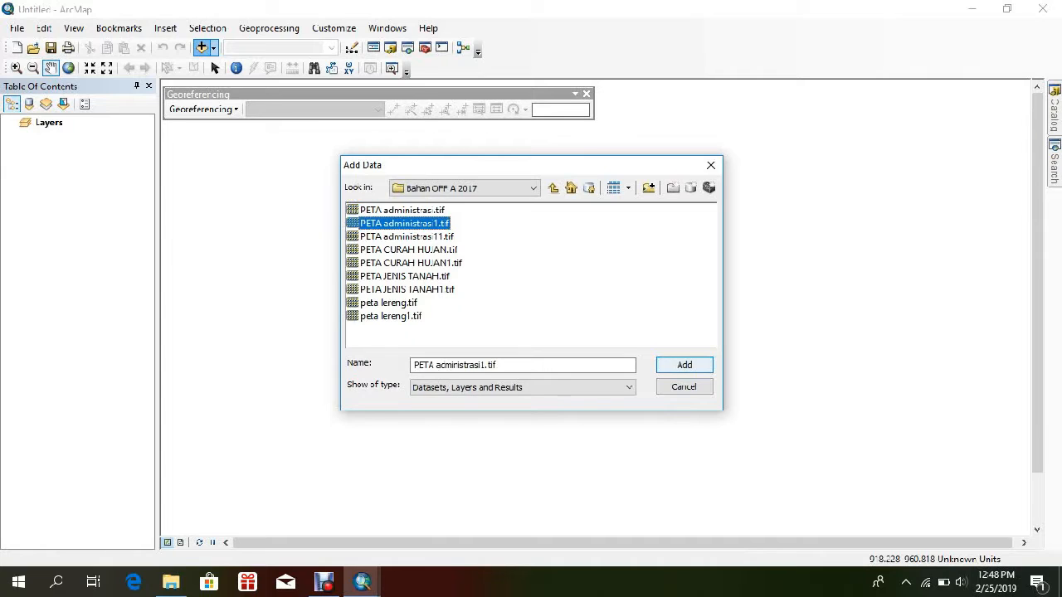
pyautogui.press('Return')
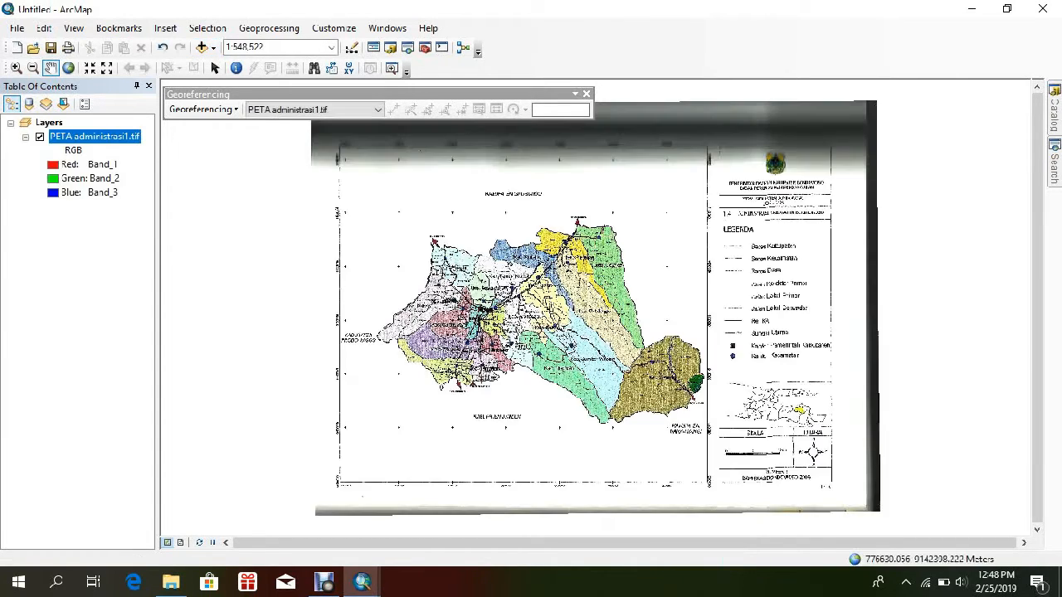
# - Add the raster PETA CURAH HUJAN1.tif from the same folder, accepting its missing spatial reference
pyautogui.click(202, 47)
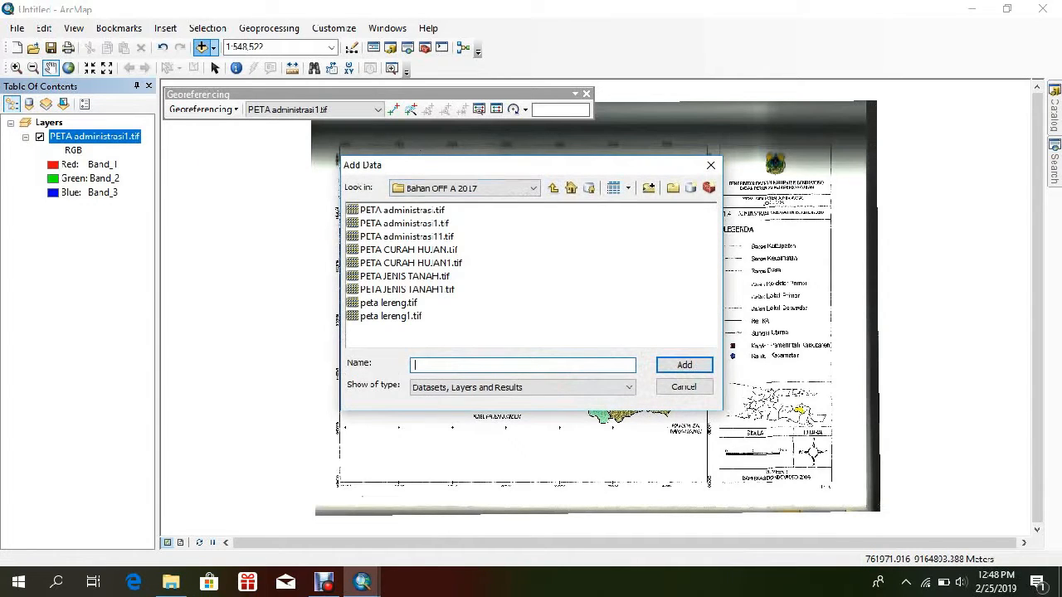
pyautogui.click(410, 262)
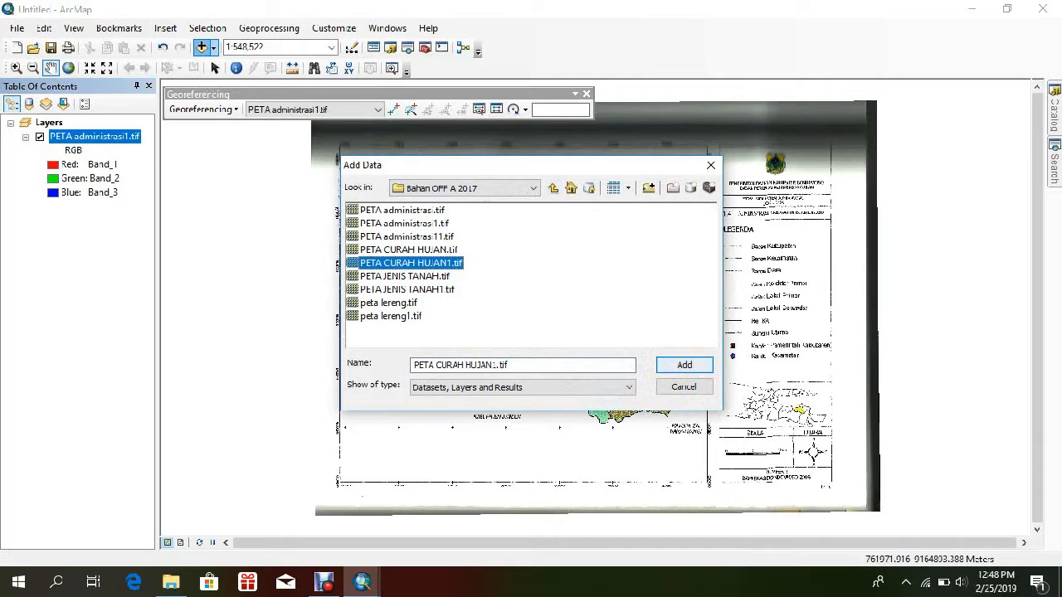
pyautogui.click(683, 365)
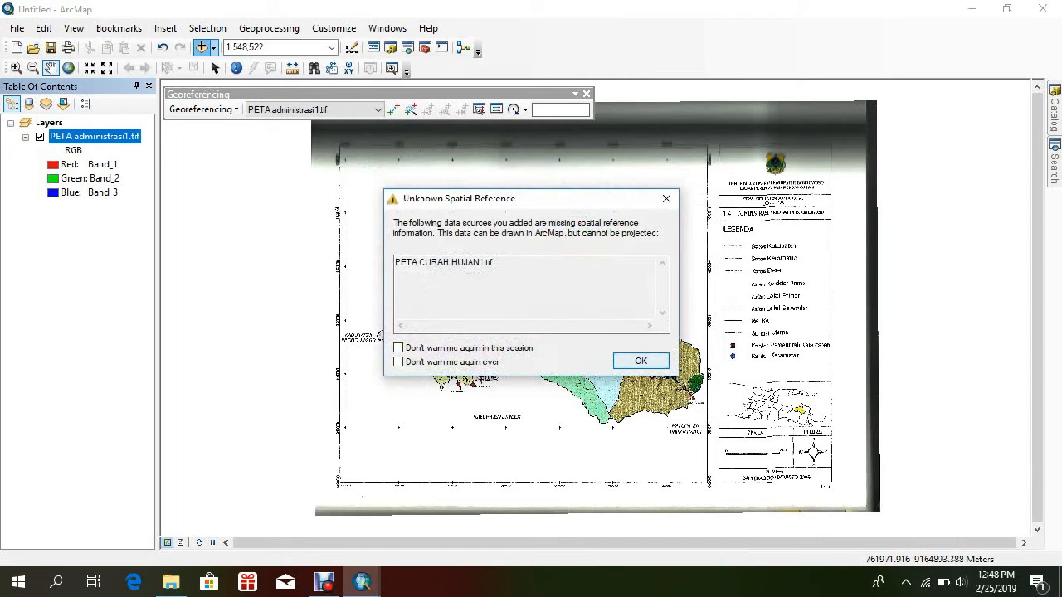
pyautogui.click(641, 360)
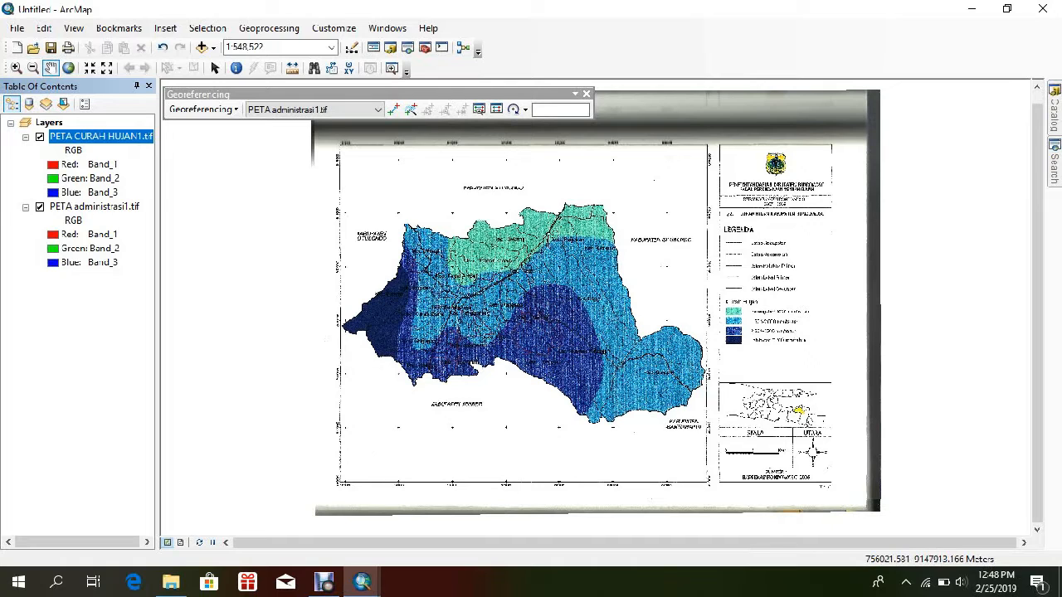
# - Set the display transparency of the PETA CURAH HUJAN1.tif layer to 70%
pyautogui.doubleClick(101, 137)
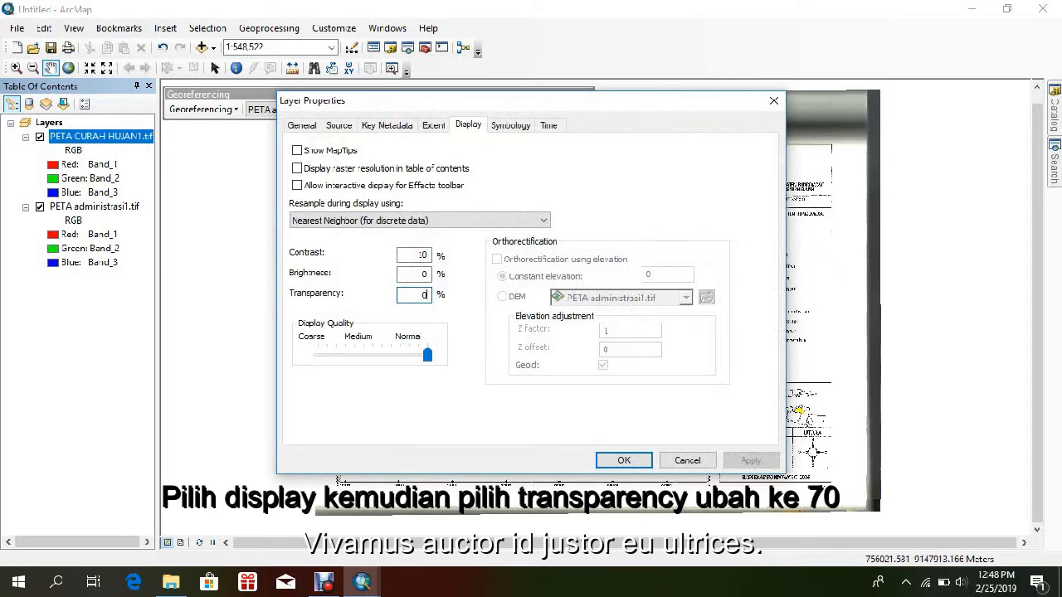
pyautogui.press('BackSpace')
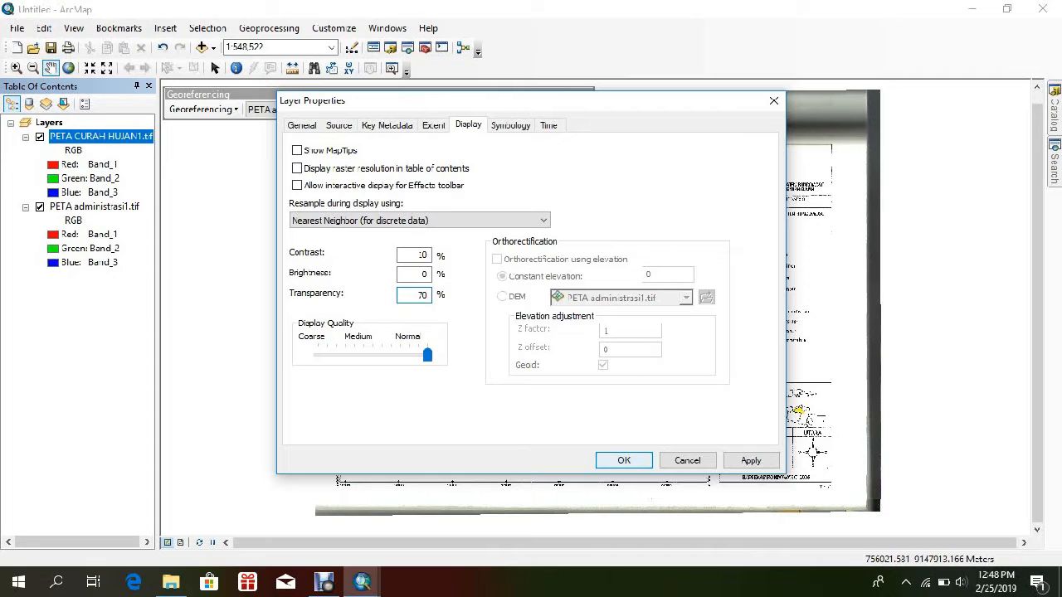
pyautogui.press('Return')
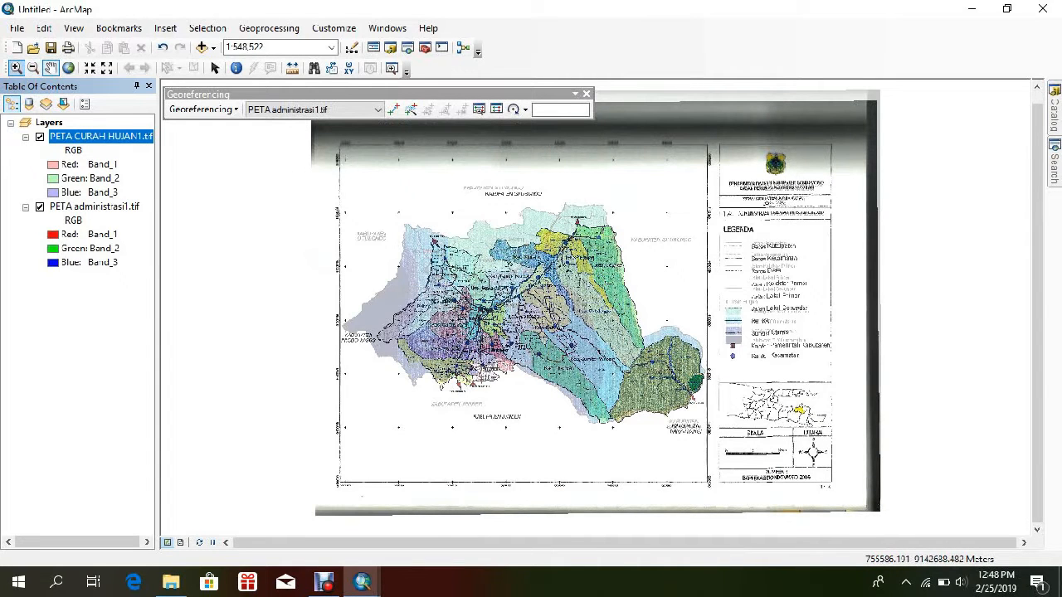
# - Add a georeferencing control point linking the administrative map's western boundary tip near Kabupaten Probolinggo to the matching tip on the rainfall map
pyautogui.click(16, 67)
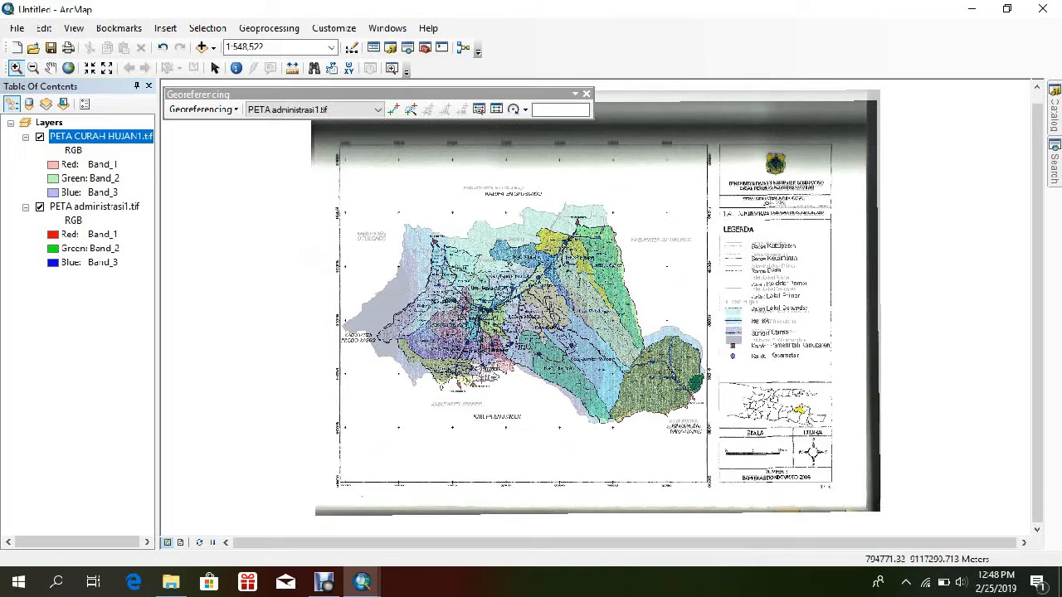
pyautogui.click(366, 339)
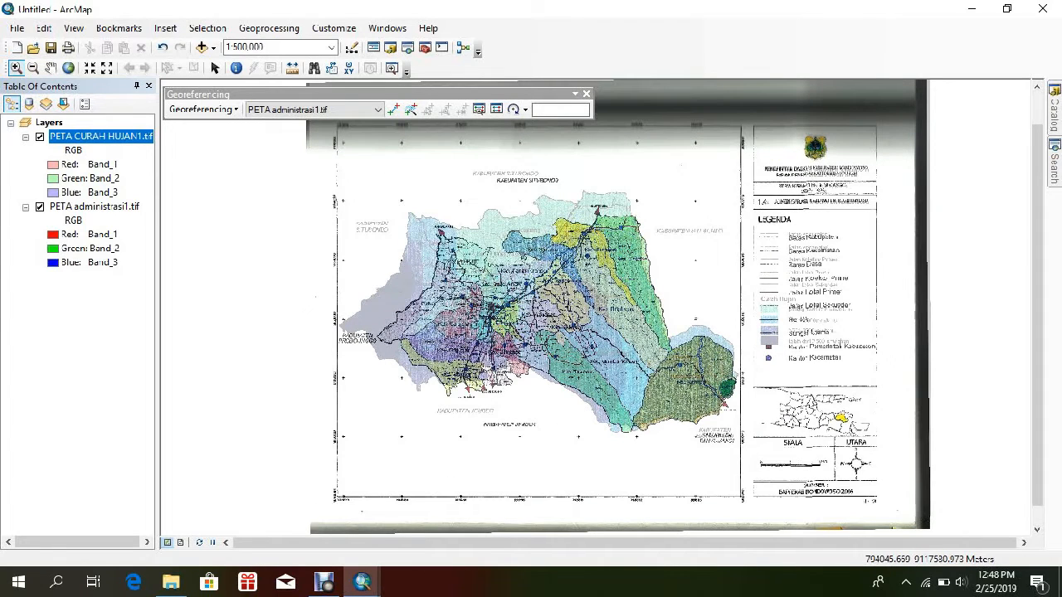
pyautogui.click(366, 339)
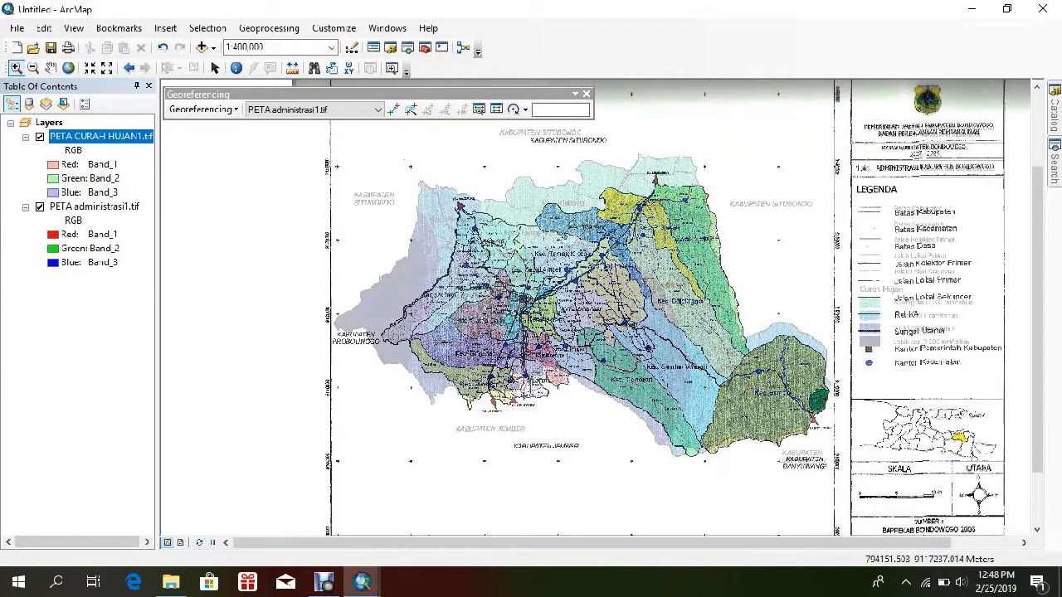
pyautogui.click(358, 336)
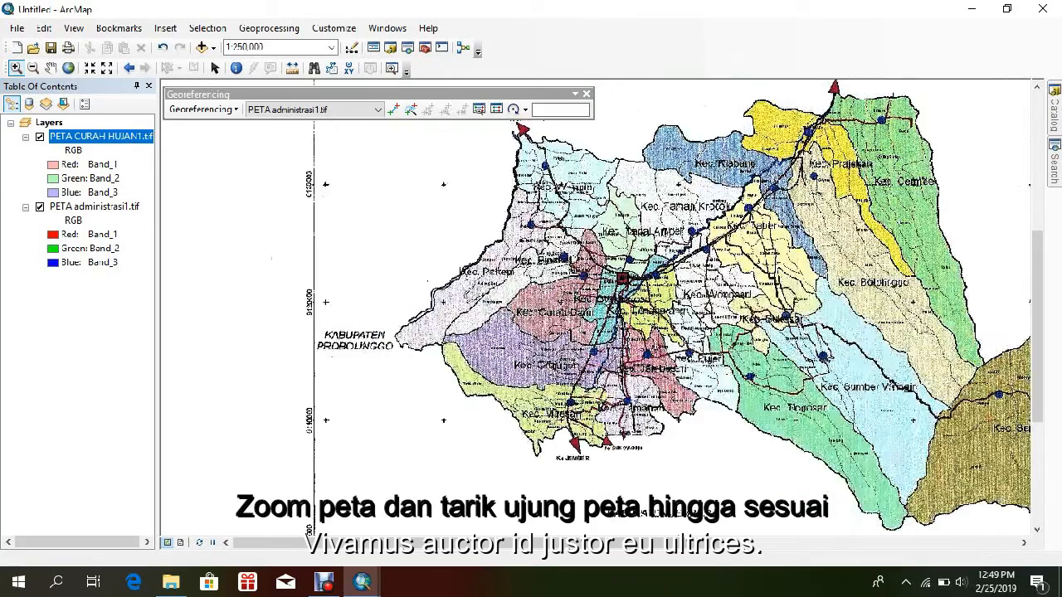
pyautogui.scroll(1, 366, 334)
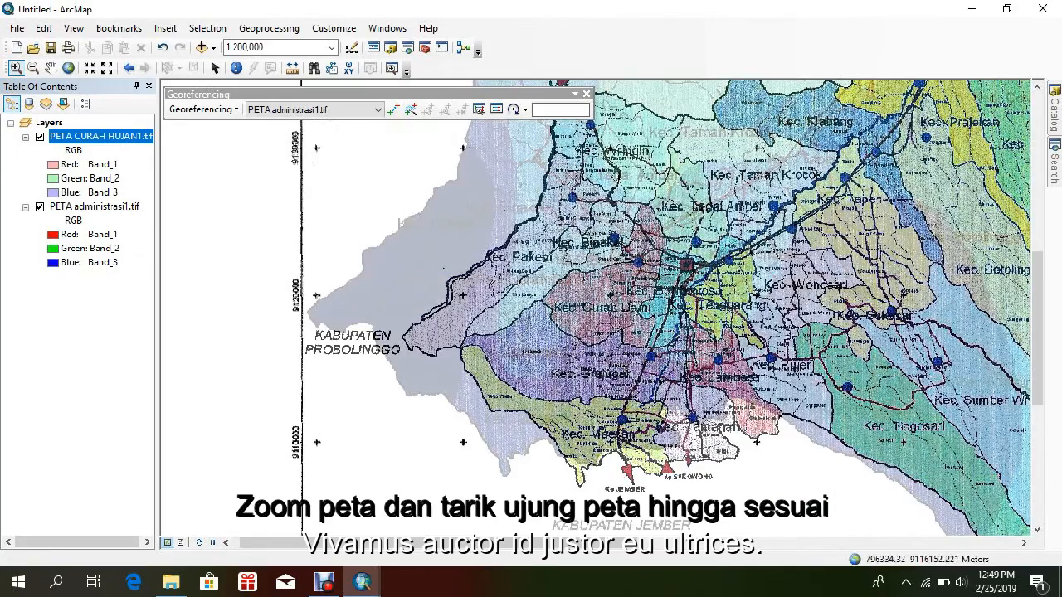
pyautogui.scroll(1, 369, 333)
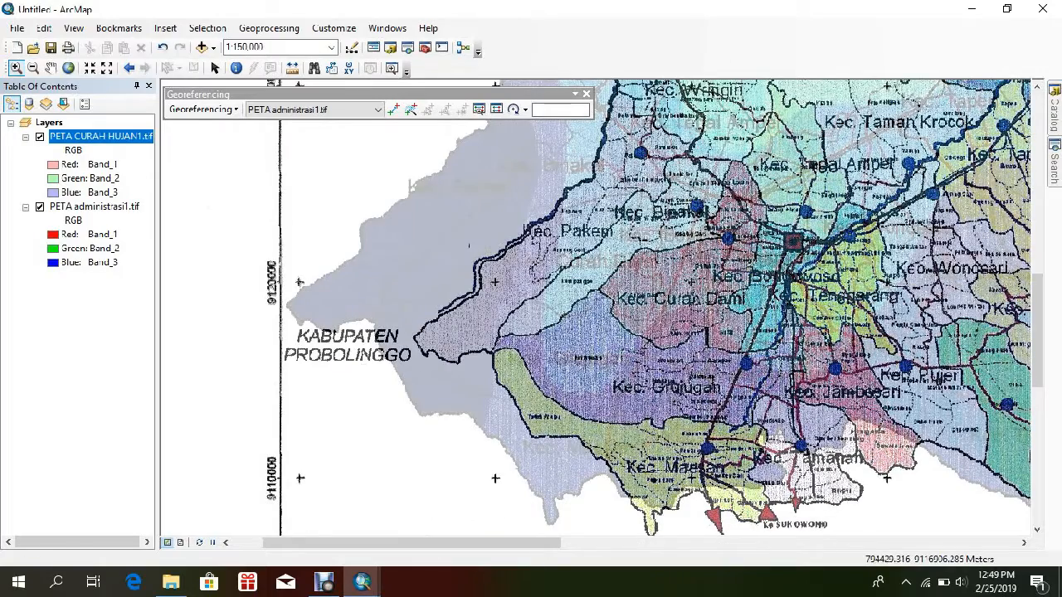
pyautogui.scroll(1, 375, 332)
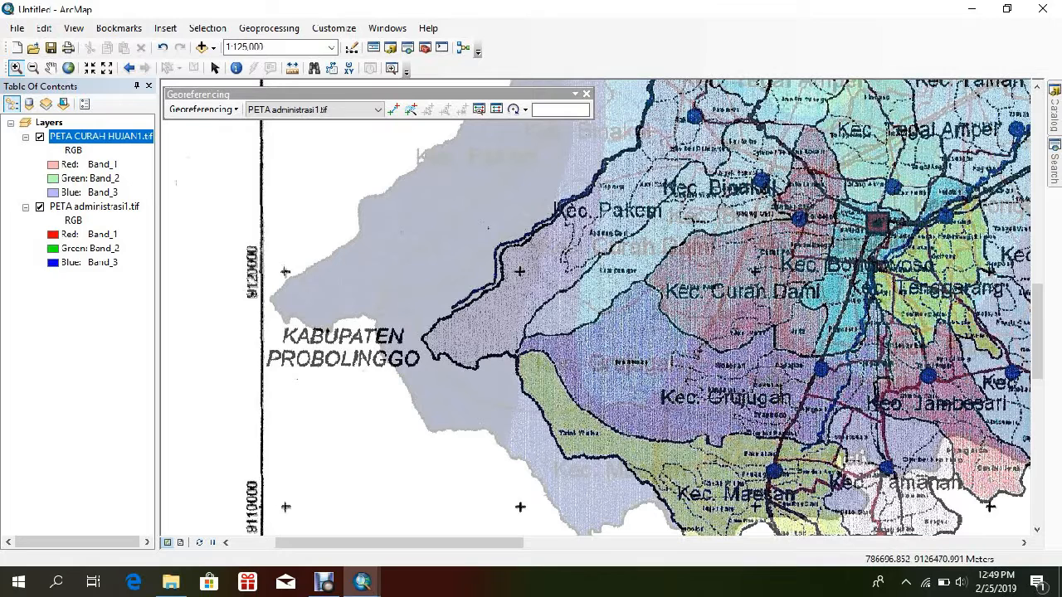
pyautogui.click(393, 109)
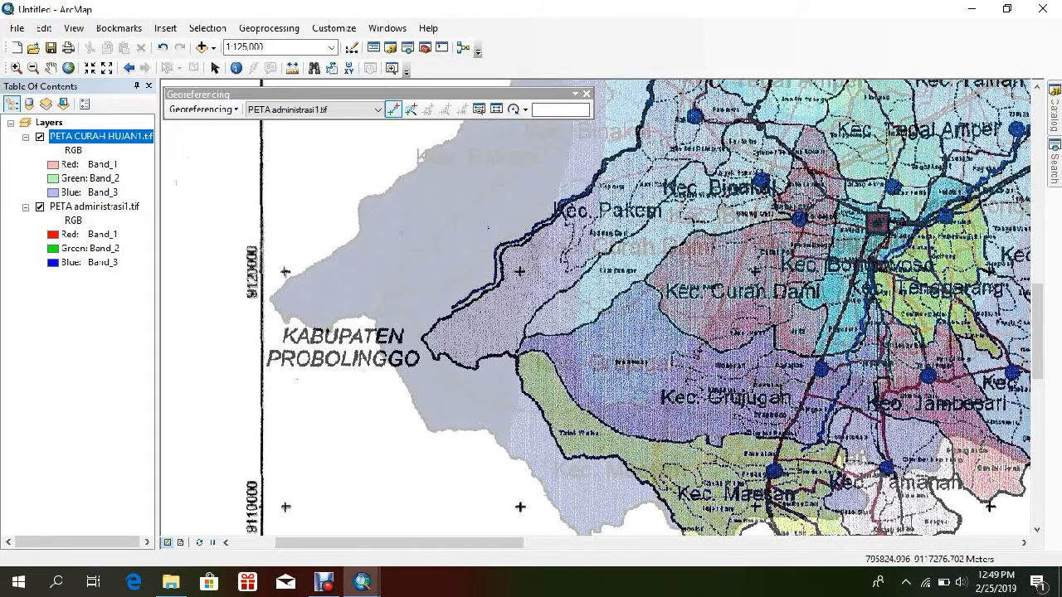
pyautogui.click(423, 338)
pyautogui.click(274, 296)
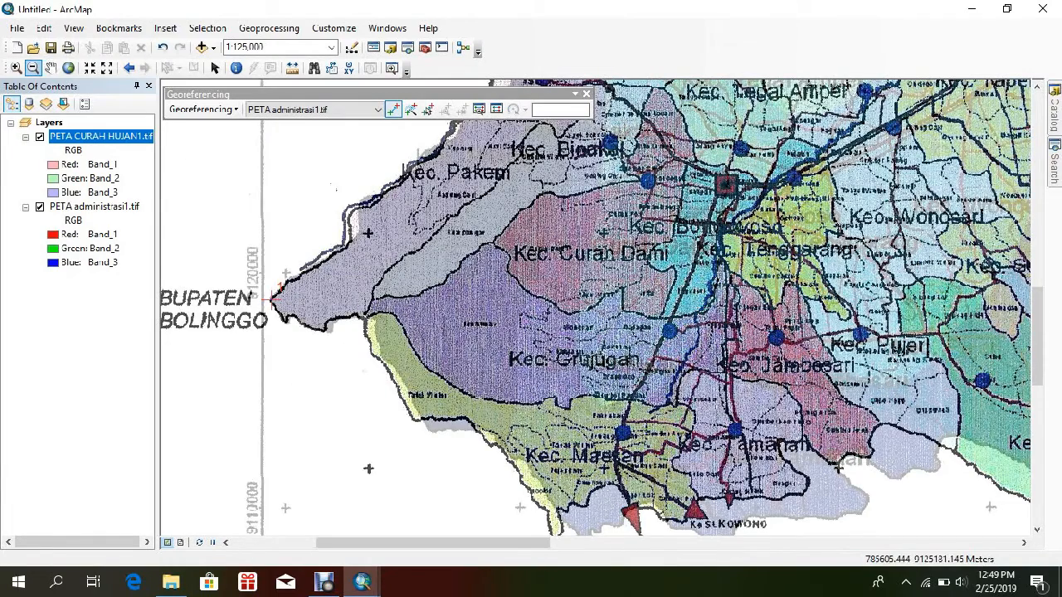
# - Add a second control point linking the northeastern boundary corner of Kec. Cermee on the administrative map to the same corner on the rainfall map
pyautogui.click(34, 68)
pyautogui.click(969, 130)
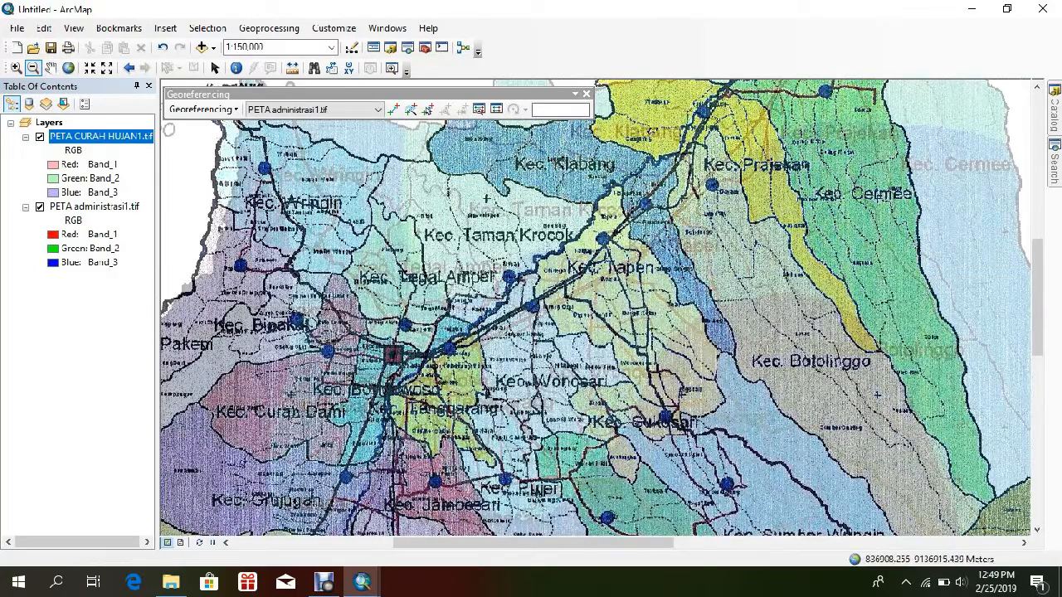
pyautogui.click(943, 98)
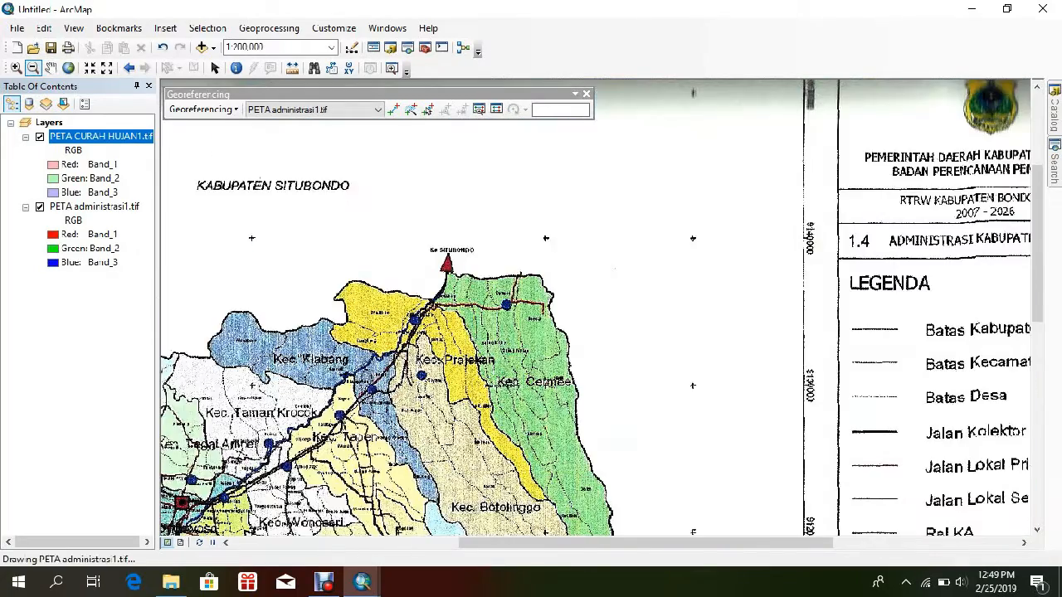
pyautogui.click(948, 94)
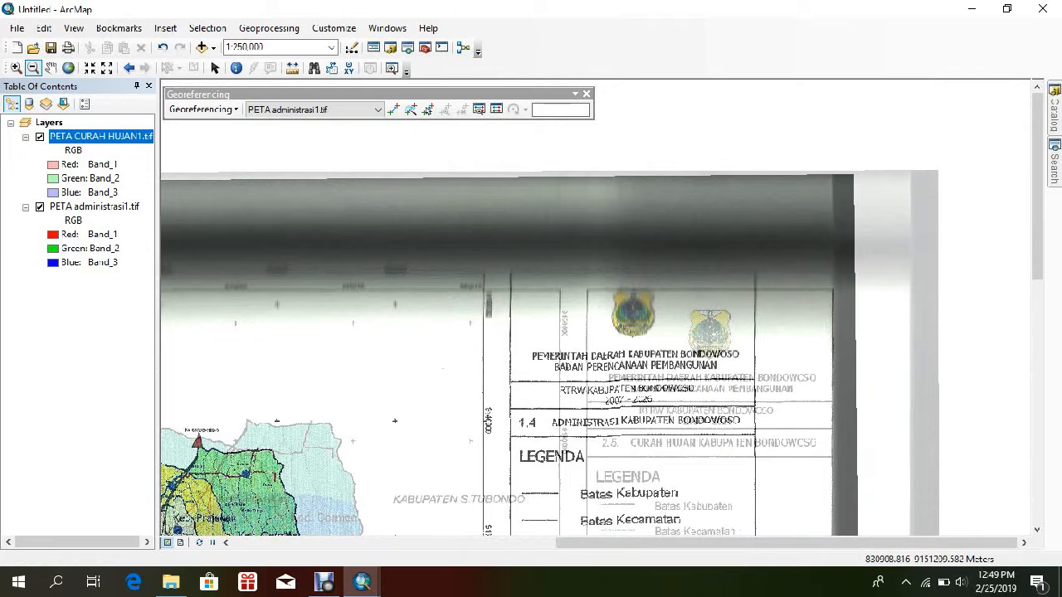
pyautogui.click(16, 67)
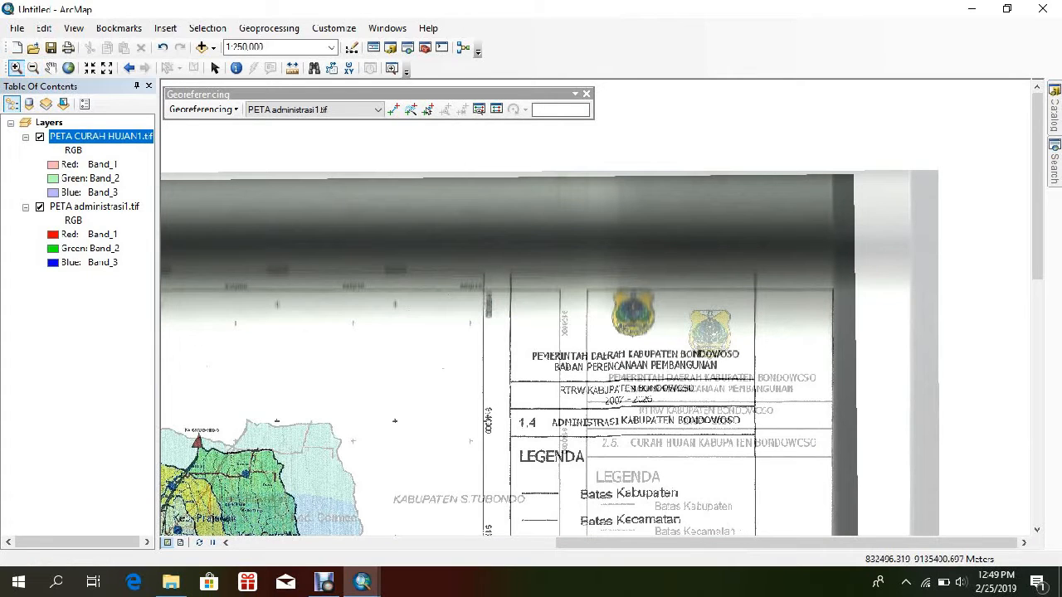
pyautogui.click(268, 453)
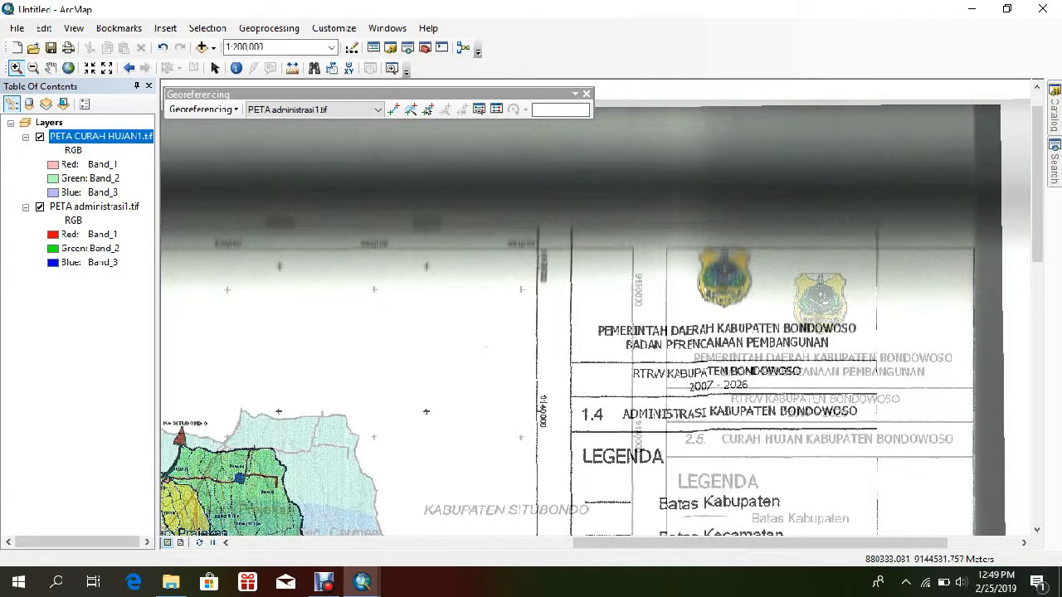
pyautogui.moveTo(1037, 200); pyautogui.dragTo(1037, 271)
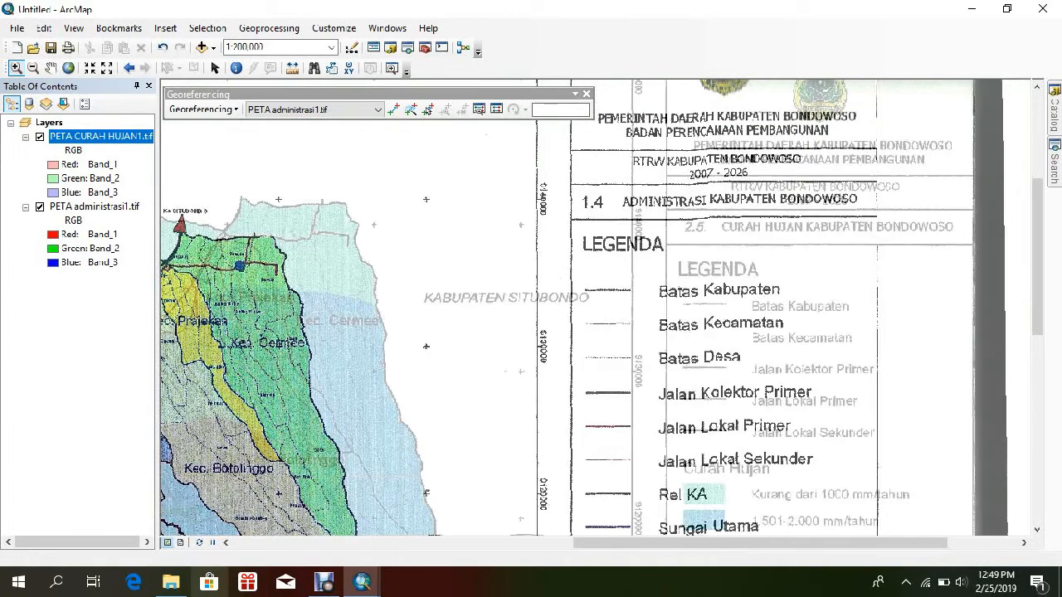
pyautogui.moveTo(754, 542); pyautogui.dragTo(626, 542)
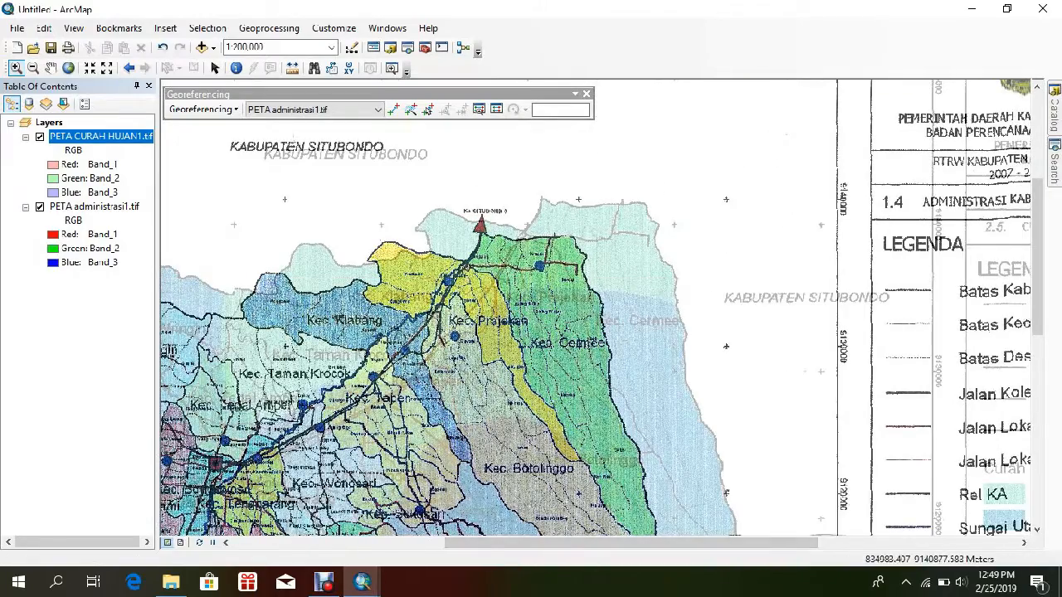
pyautogui.scroll(1, 598, 211)
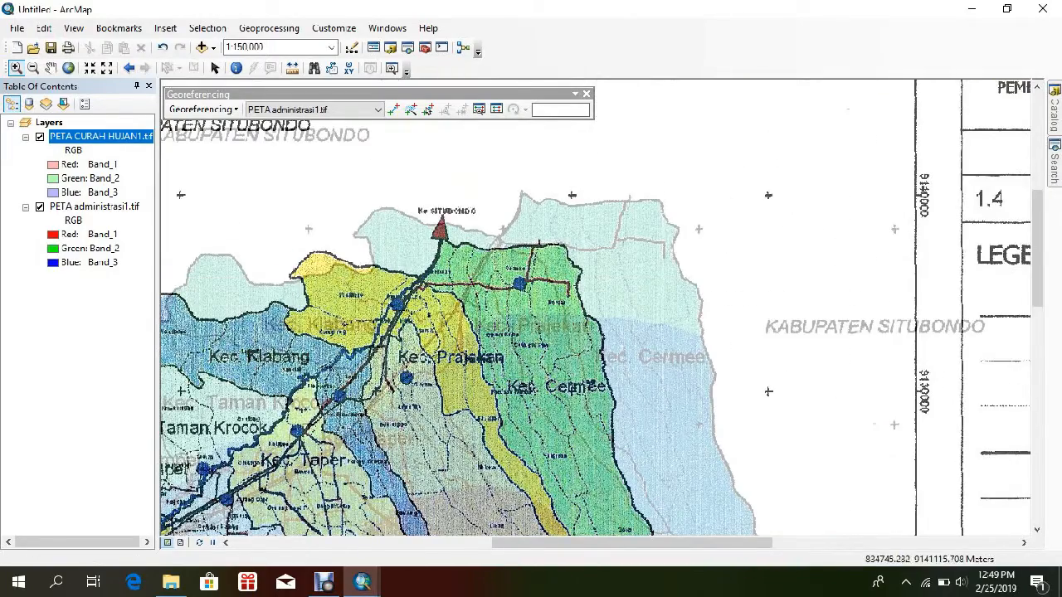
pyautogui.scroll(1, 595, 204)
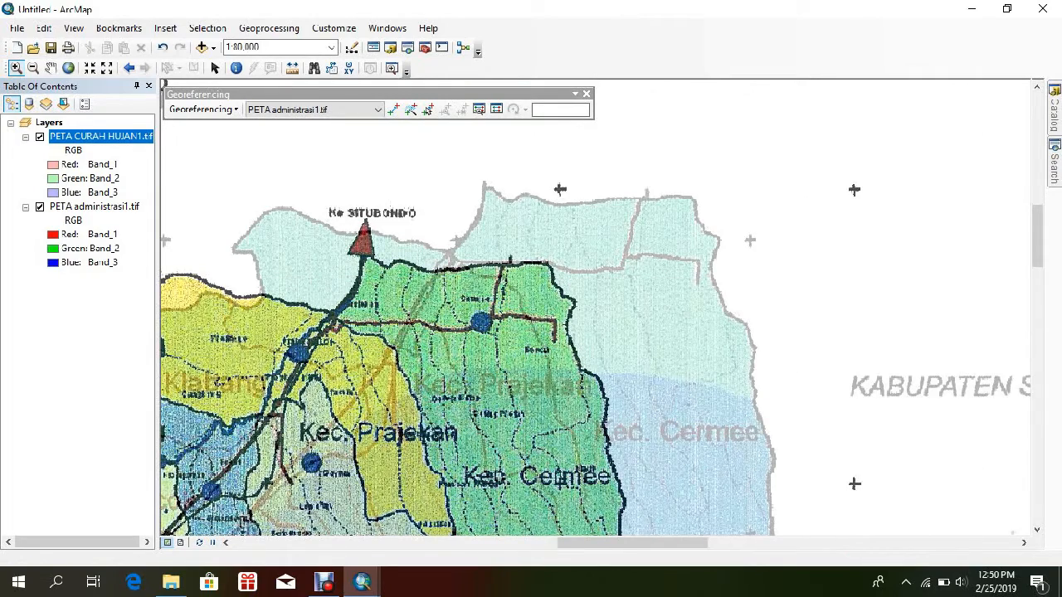
pyautogui.scroll(1, 608, 207)
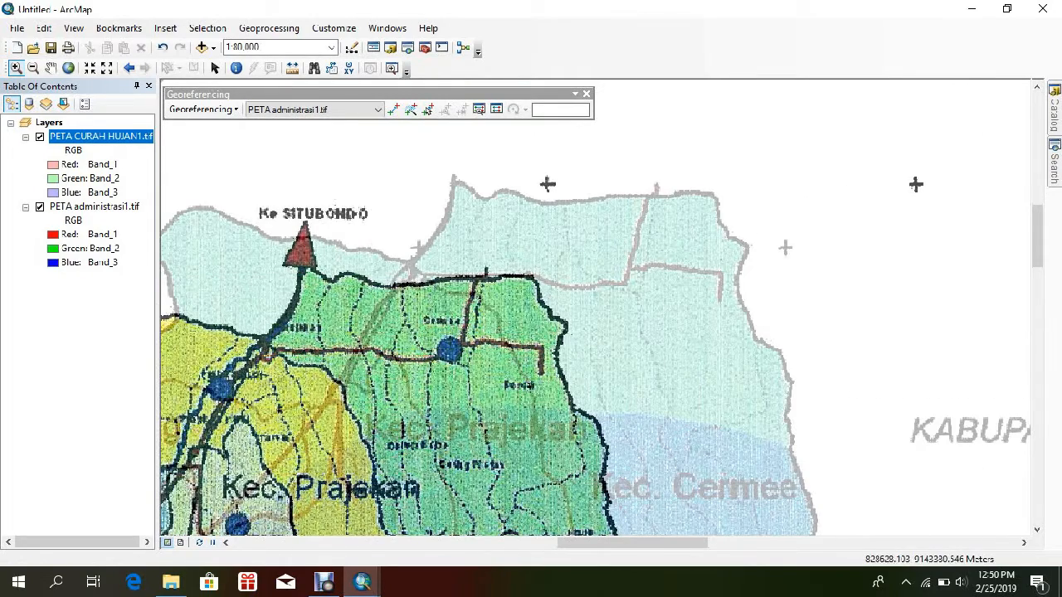
pyautogui.click(393, 108)
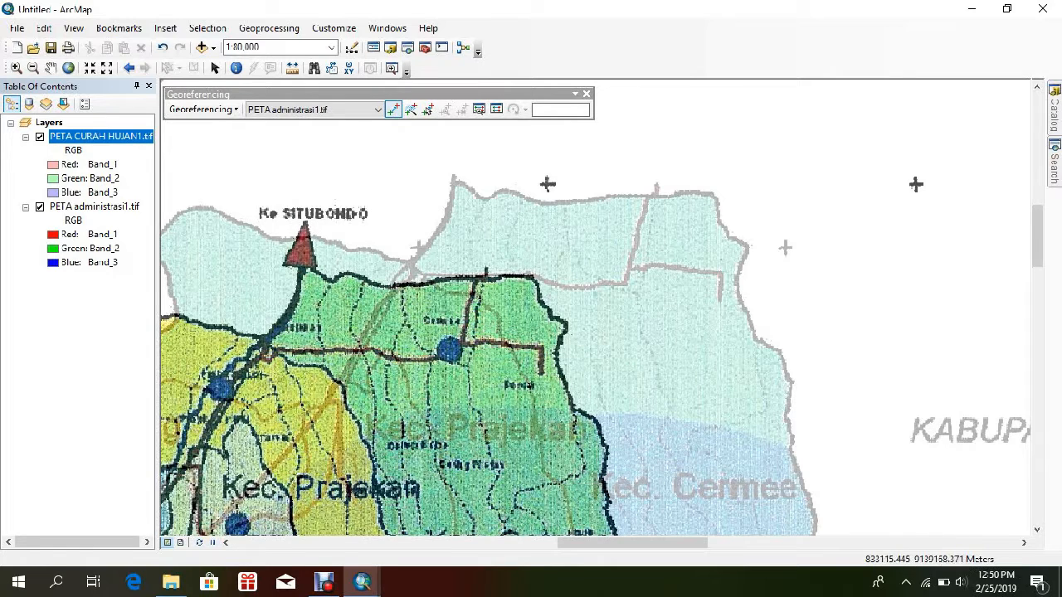
pyautogui.click(532, 278)
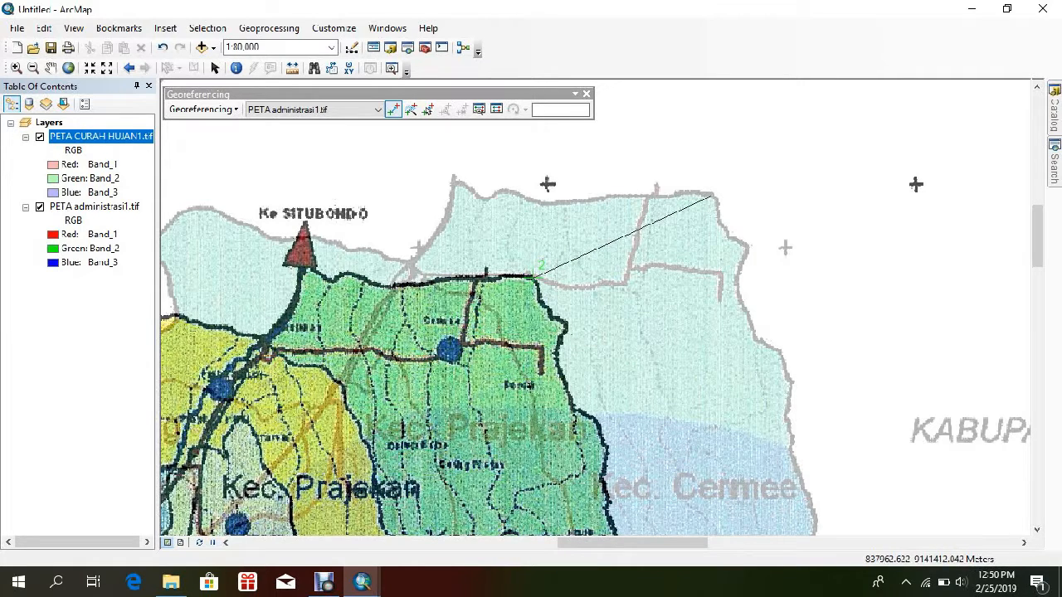
pyautogui.click(713, 196)
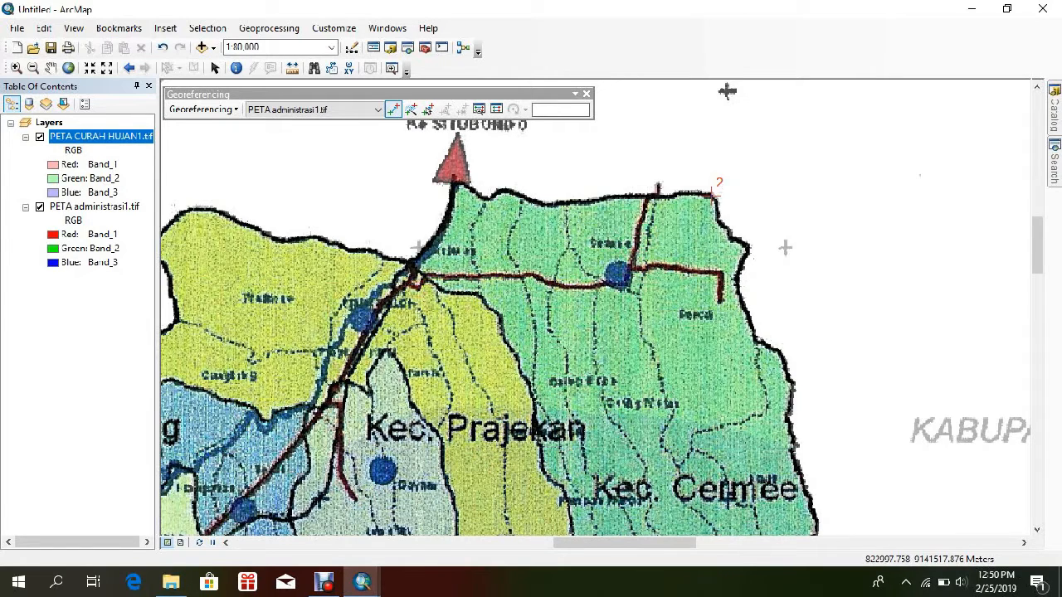
# - Rectify the georeferenced administrative map and save it as TIFF raster PETA administrasi12 in the Bahan OFF A 2017 folder within Salinan Bahan OFF A 2017
pyautogui.rightClick(123, 138)
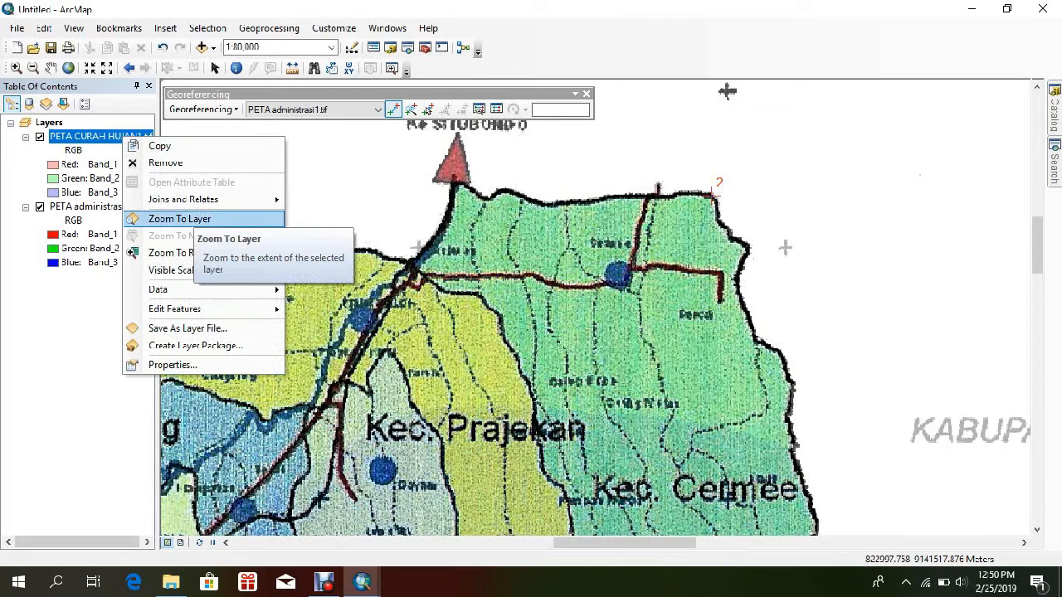
pyautogui.click(179, 219)
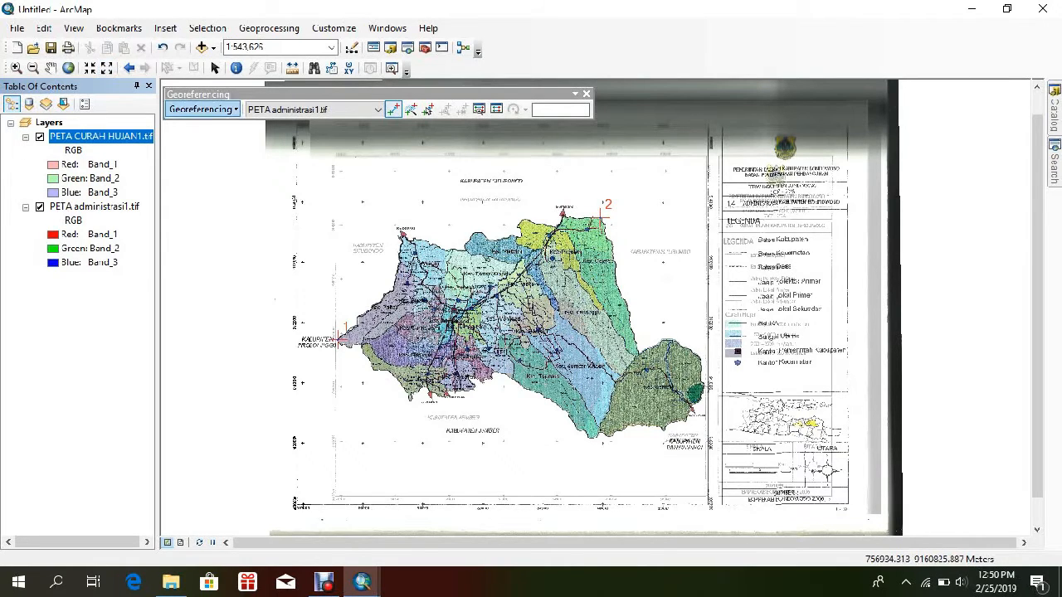
pyautogui.click(202, 108)
pyautogui.click(210, 142)
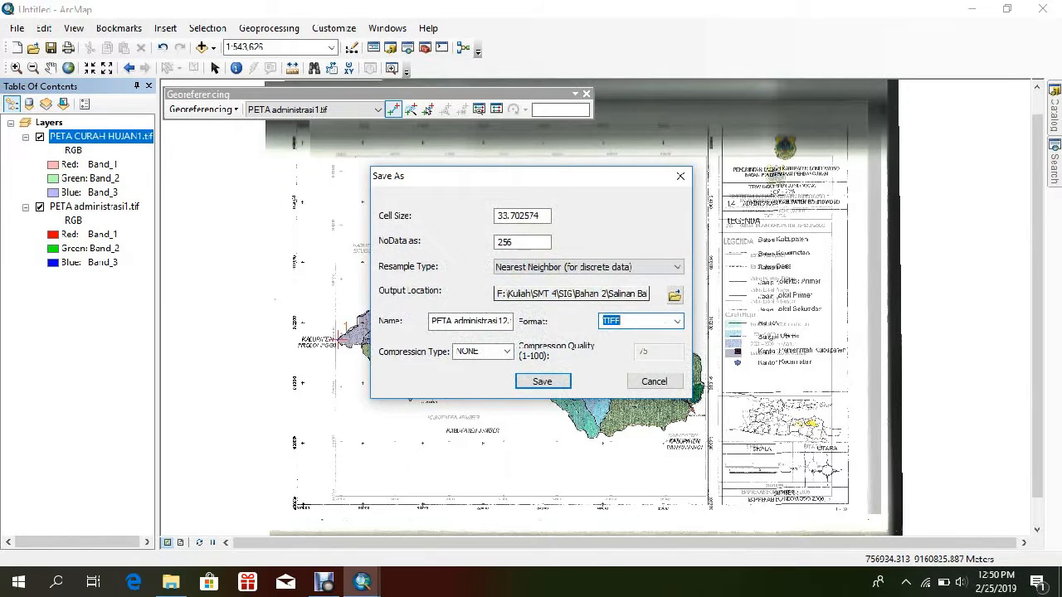
pyautogui.click(675, 296)
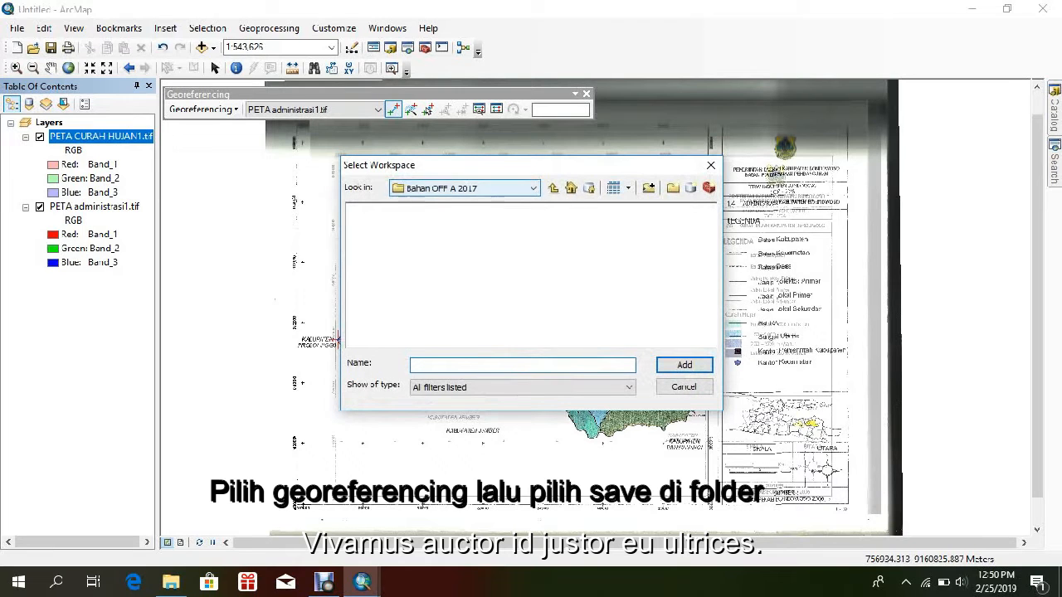
pyautogui.click(533, 188)
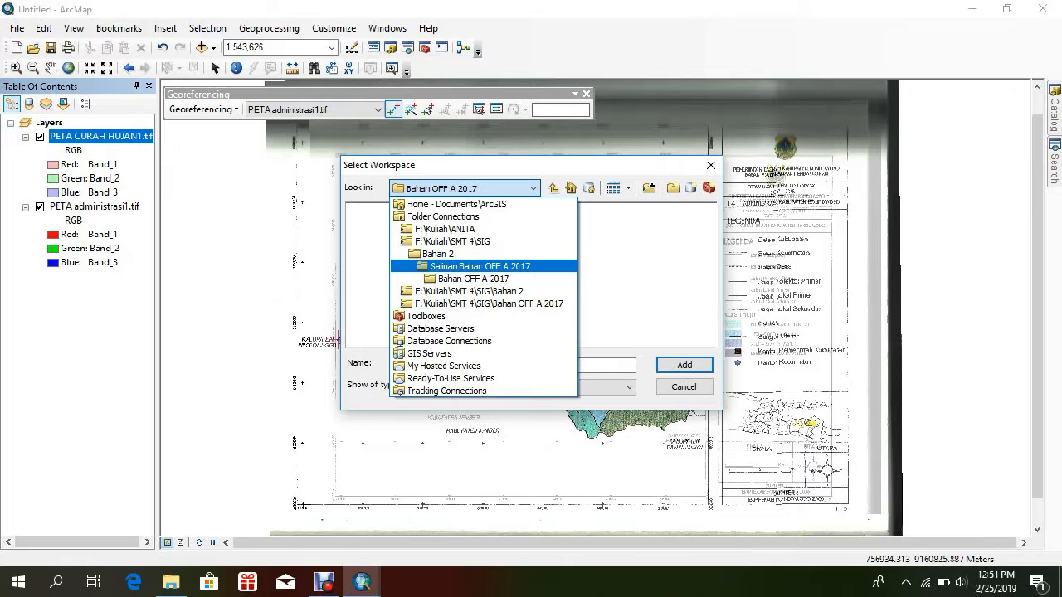
pyautogui.click(480, 266)
pyautogui.click(396, 210)
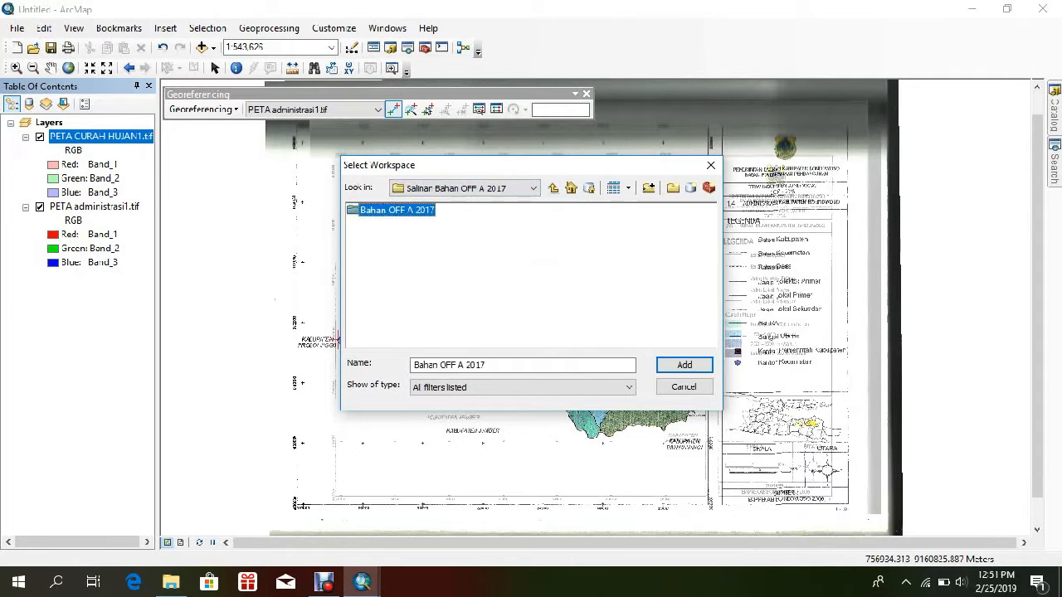
pyautogui.click(684, 365)
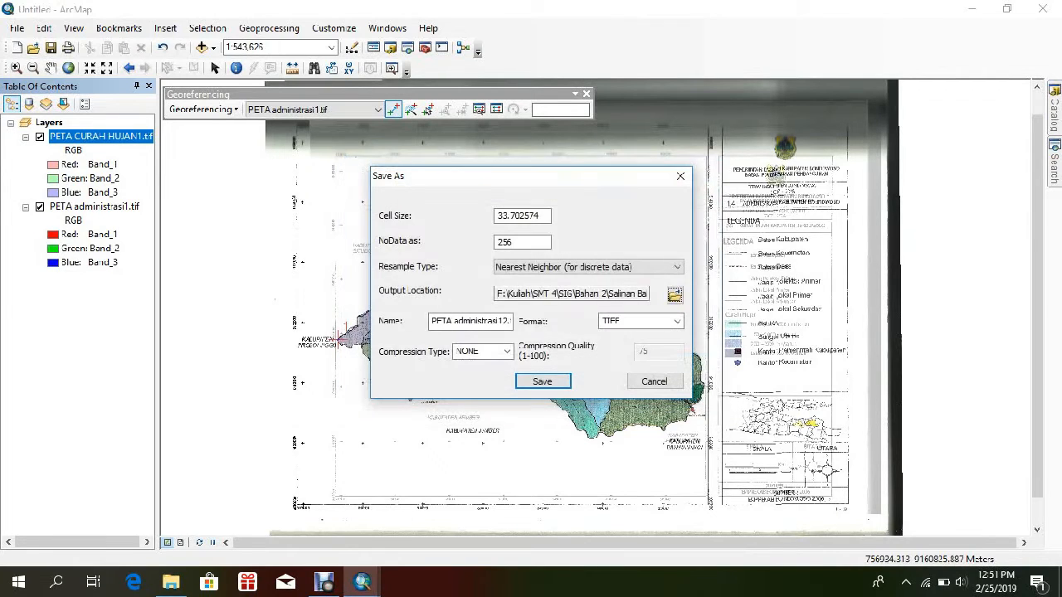
pyautogui.click(542, 381)
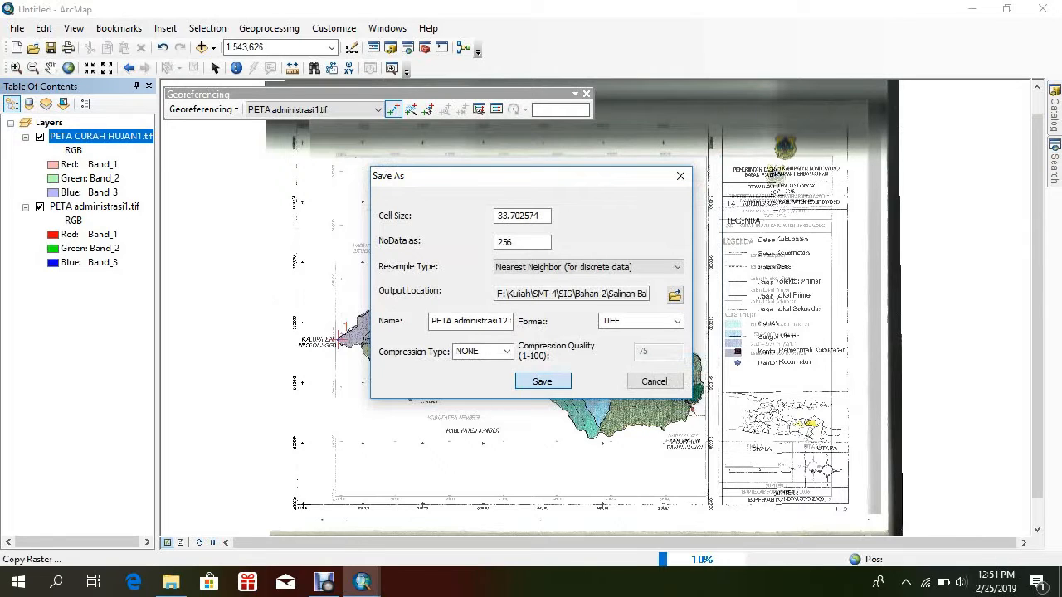